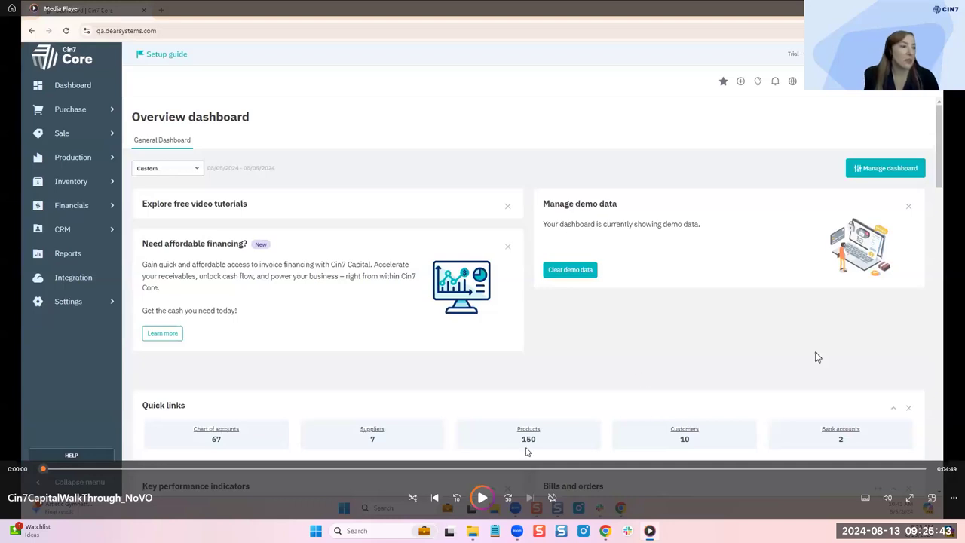
Play the Cin7CapitalWalkThrough_NoVO recording, pausing at the dashboard entry points and on the Cin7 Capital integration page.
click(483, 498)
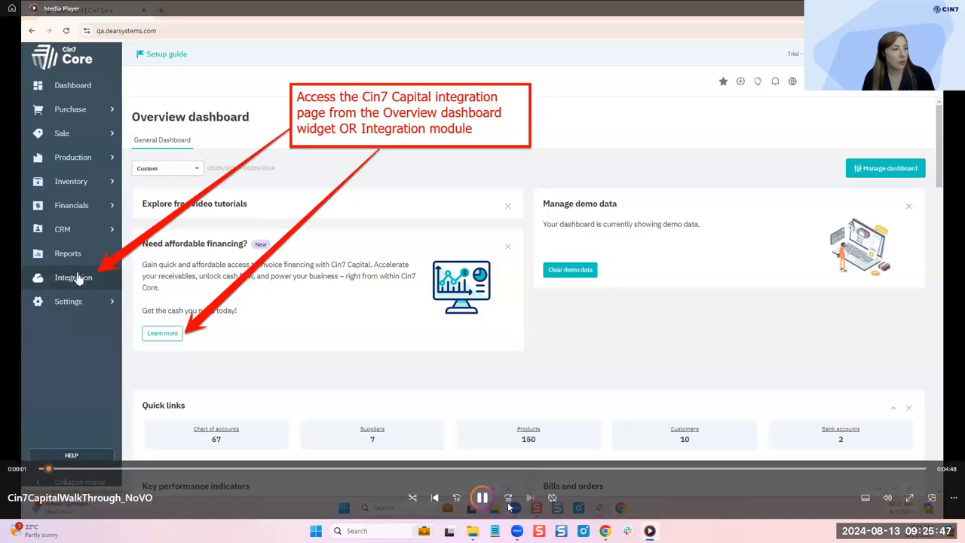
click(483, 498)
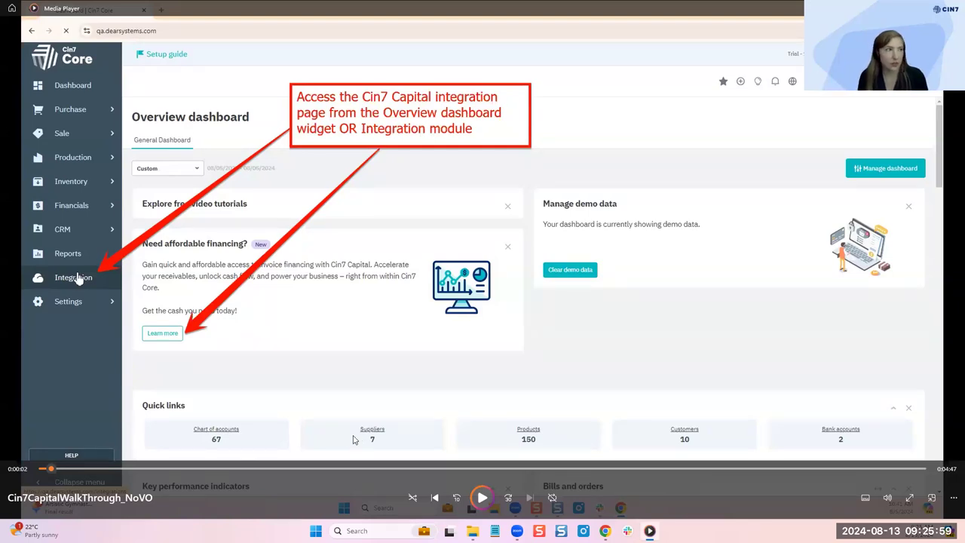
click(482, 498)
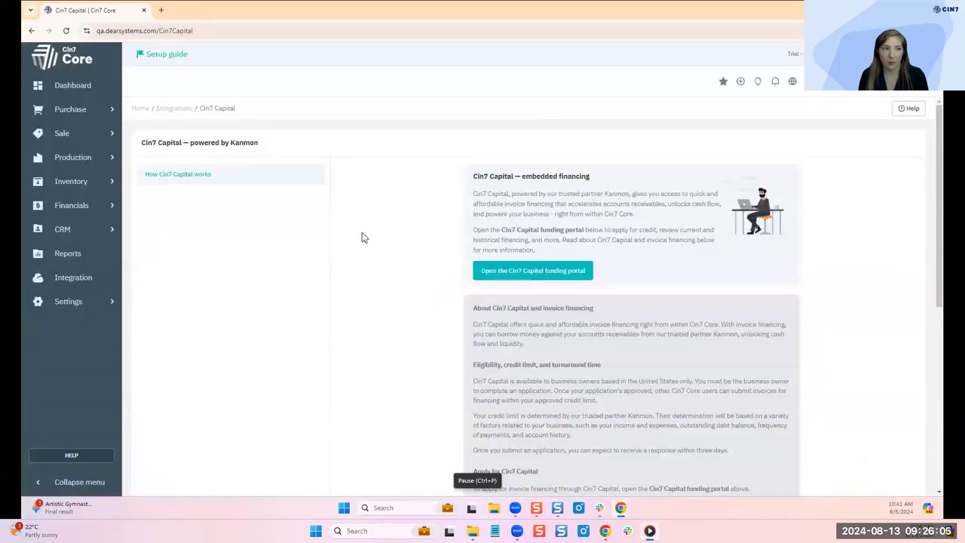
click(483, 497)
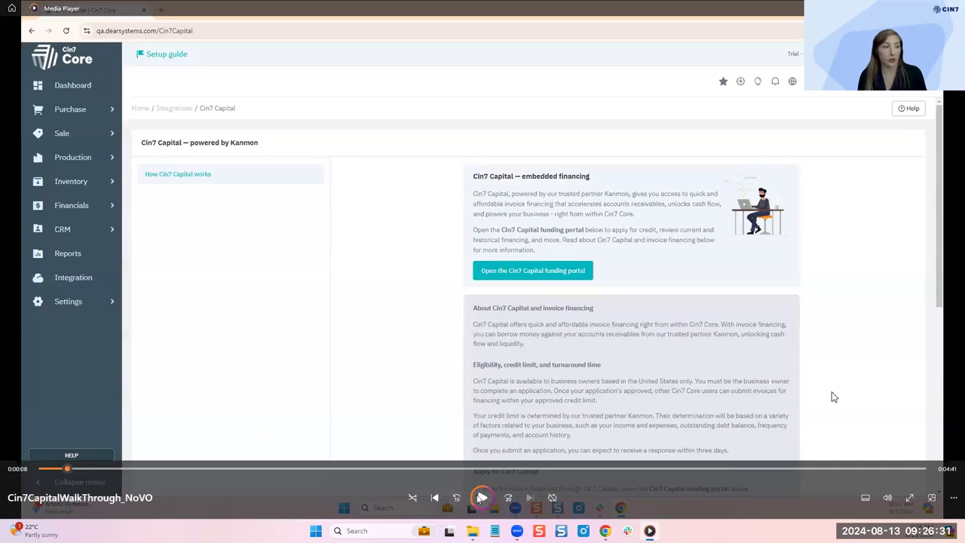
click(482, 496)
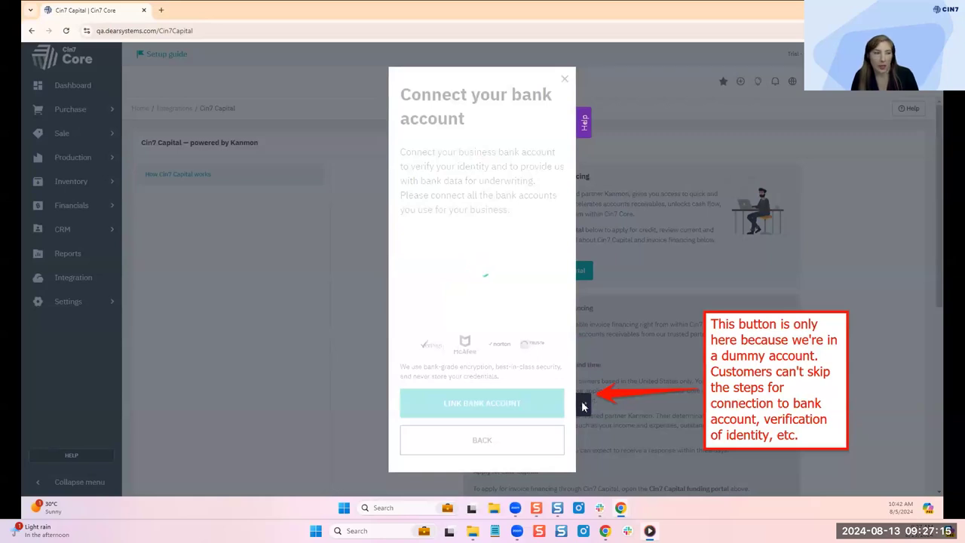
Skip the bank account connection in the credit application and pause the walkthrough at the terms consent form.
click(581, 400)
click(581, 400)
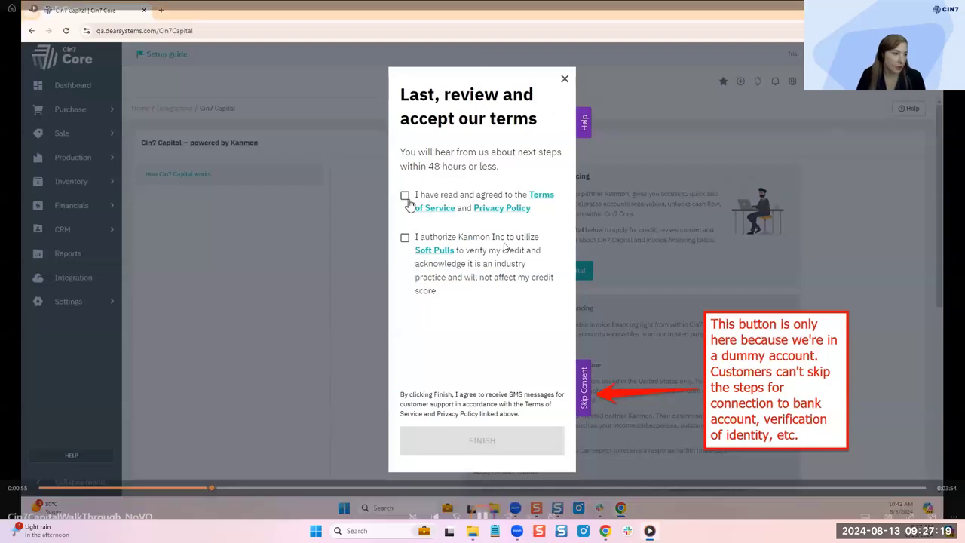
click(480, 498)
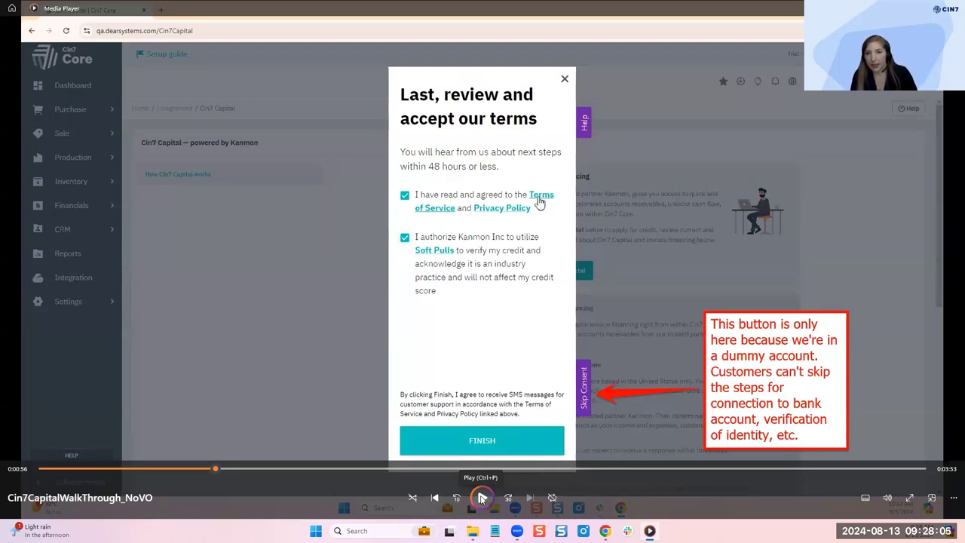
click(482, 497)
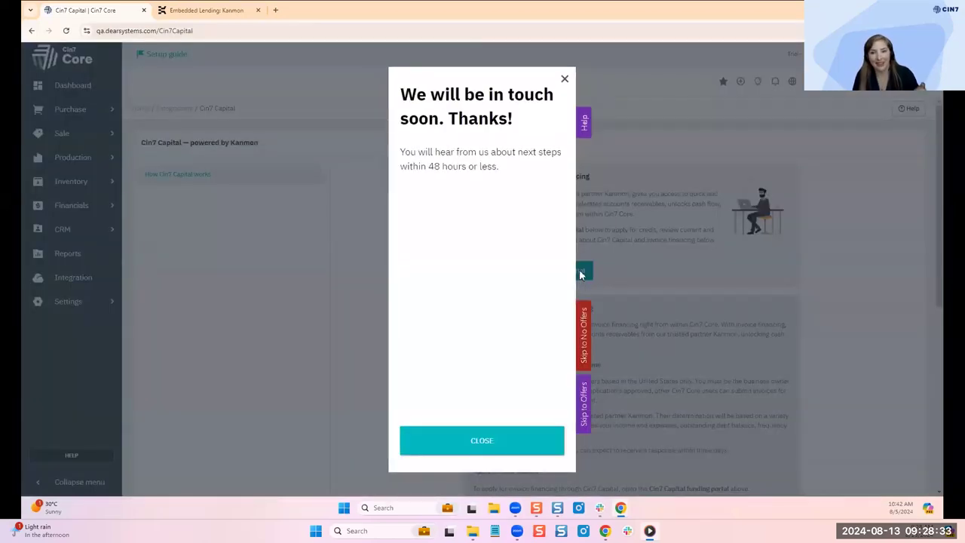
Skip ahead to the financing offers, continue with the $100,000 credit limit offer and review the loan agreement's terms.
click(585, 411)
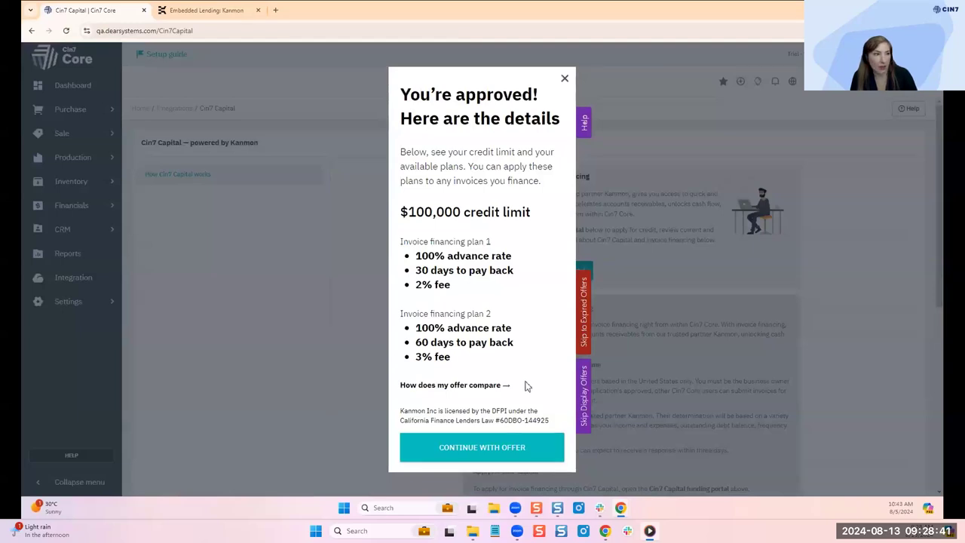
click(507, 444)
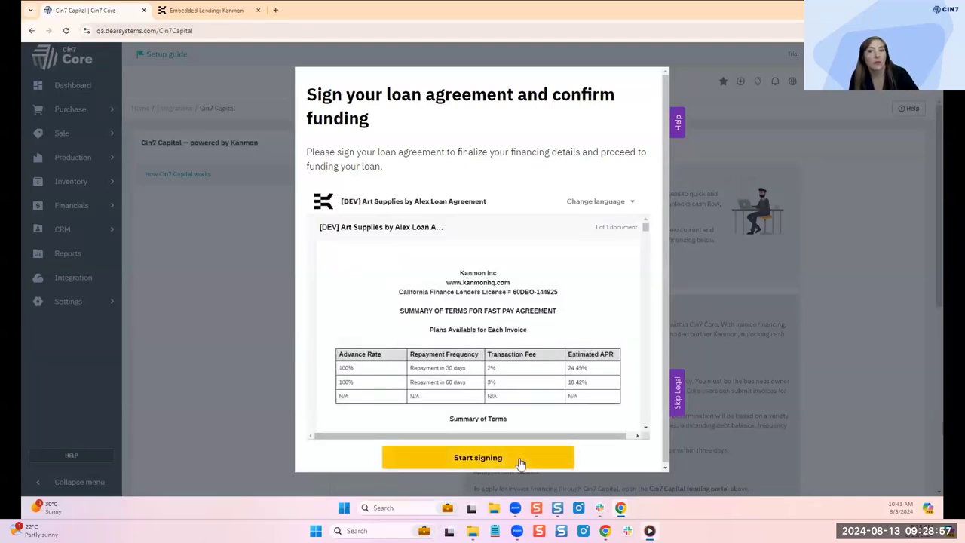
scroll(560, 353, down, 5)
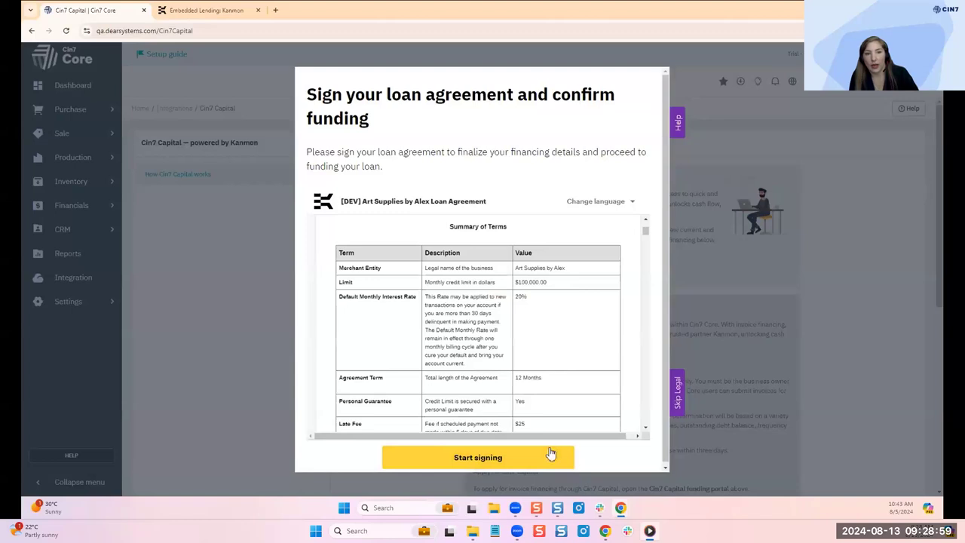
scroll(531, 360, up, 5)
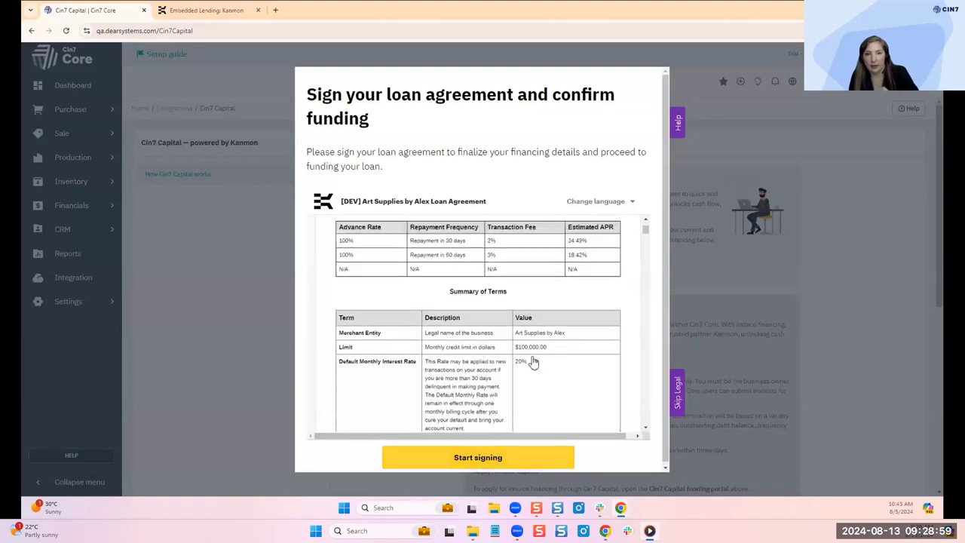
Sign both required signature fields of the loan agreement and finish the signing.
click(515, 459)
click(535, 342)
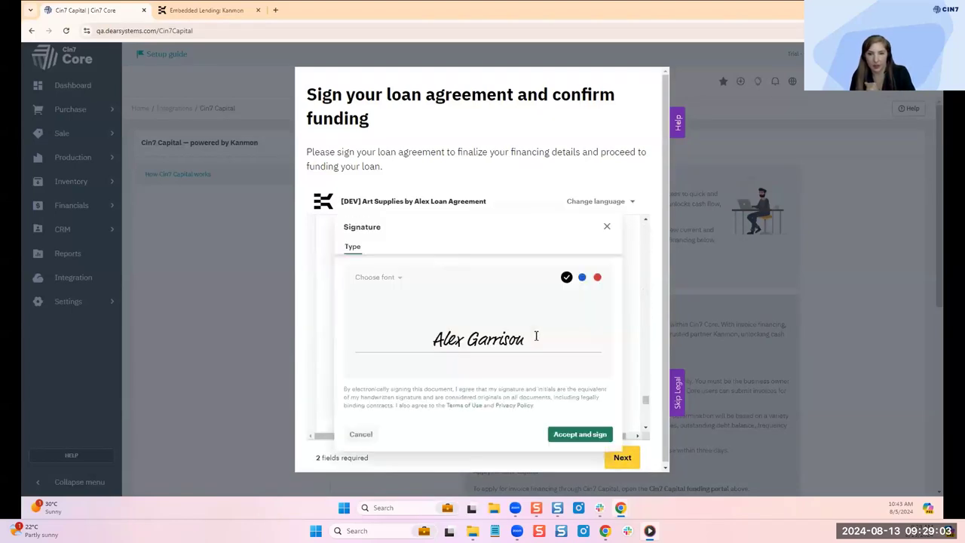
click(555, 435)
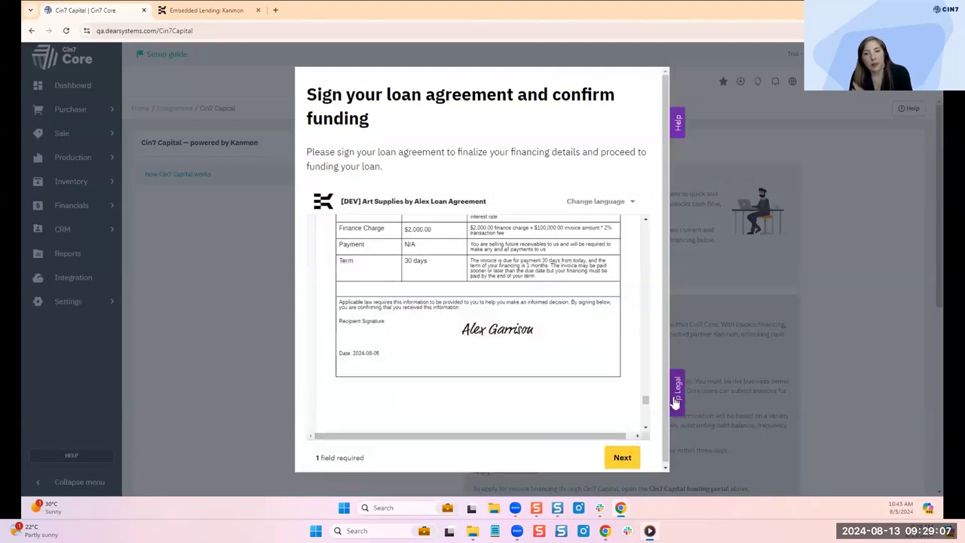
click(621, 456)
click(550, 331)
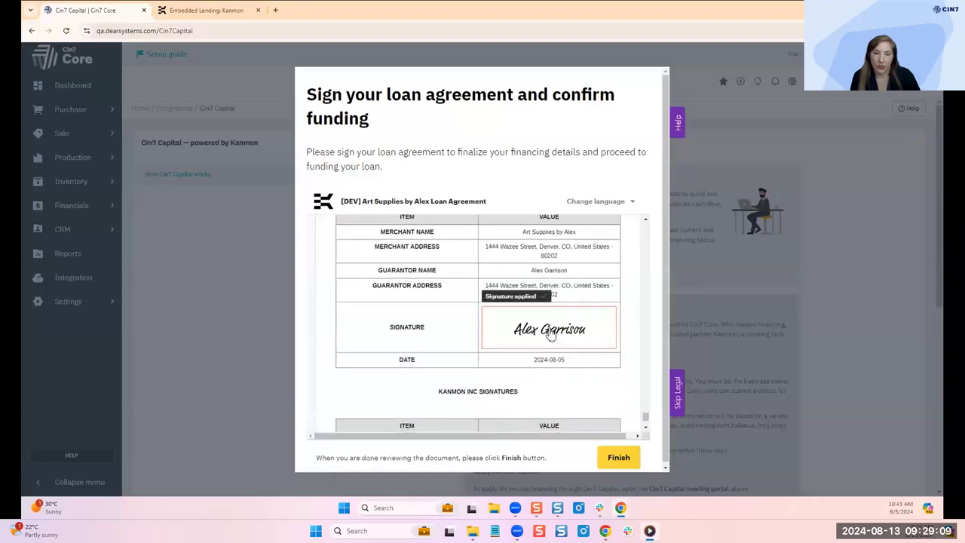
click(618, 458)
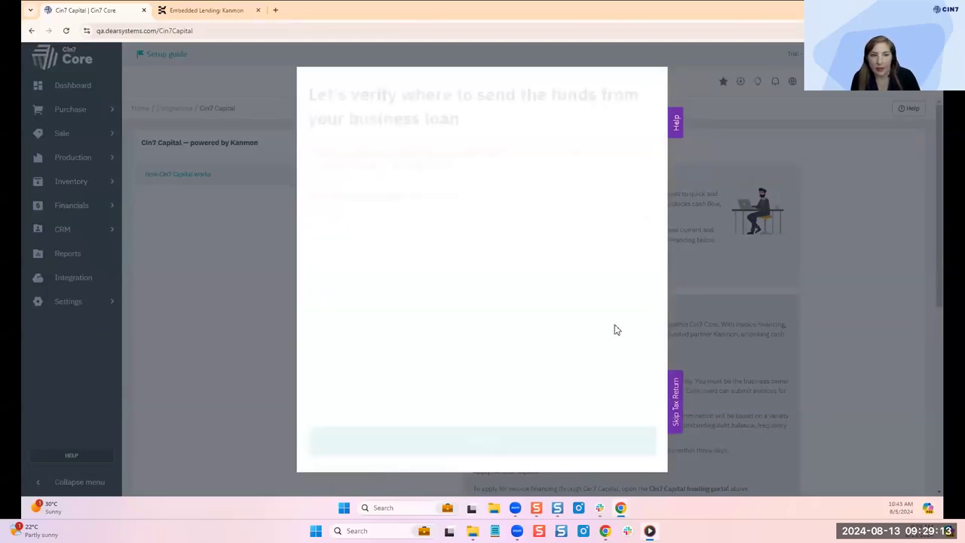
Set the income reporting method to Business Tax Return, enter the Employer Identification Number and continue.
click(542, 281)
click(531, 310)
click(413, 336)
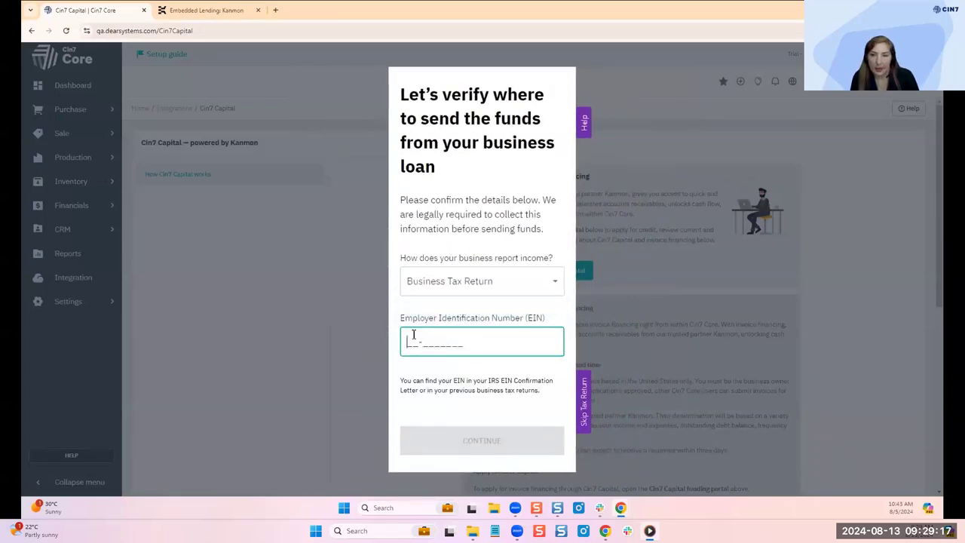
text(12-3456789)
click(472, 442)
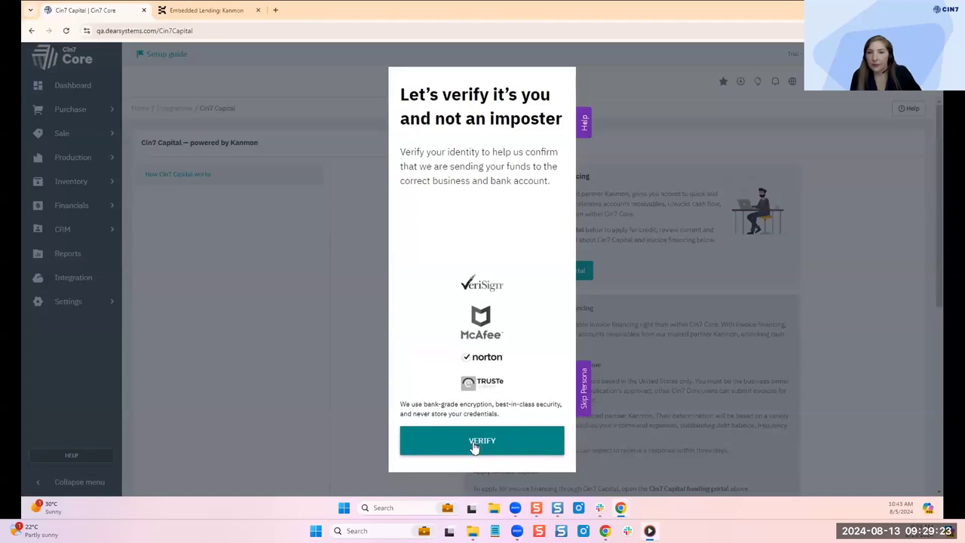
Skip the identity and personal phone verification, continue to the financing overview and close the funding portal.
click(587, 402)
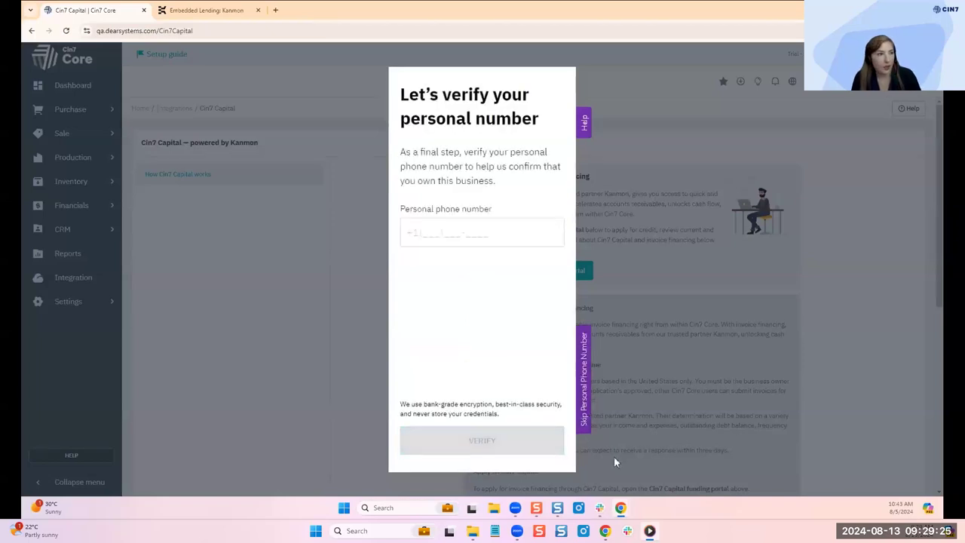
click(587, 420)
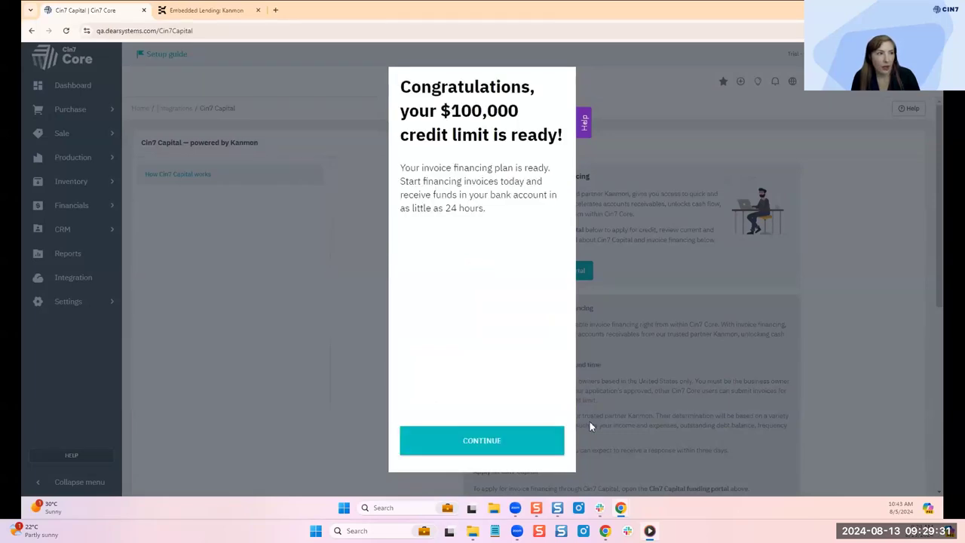
click(550, 448)
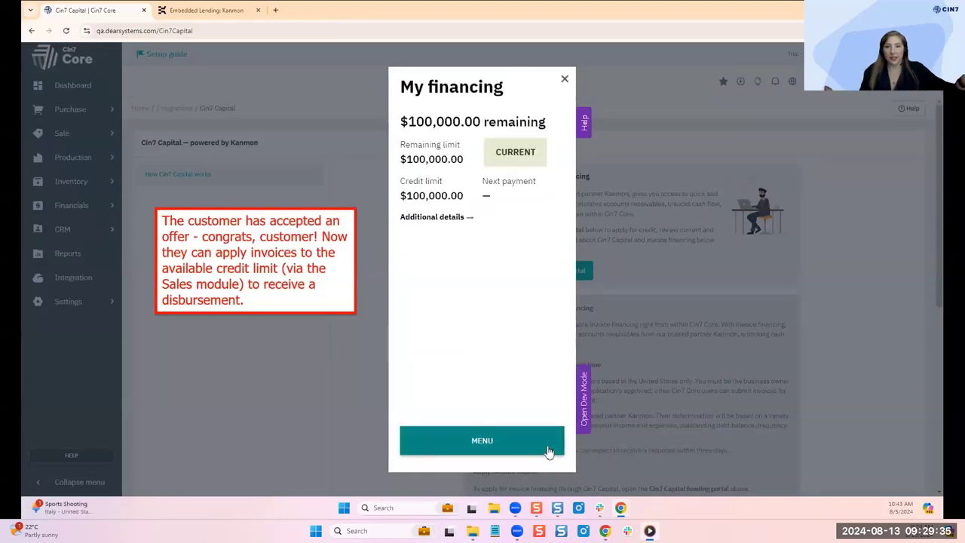
click(564, 79)
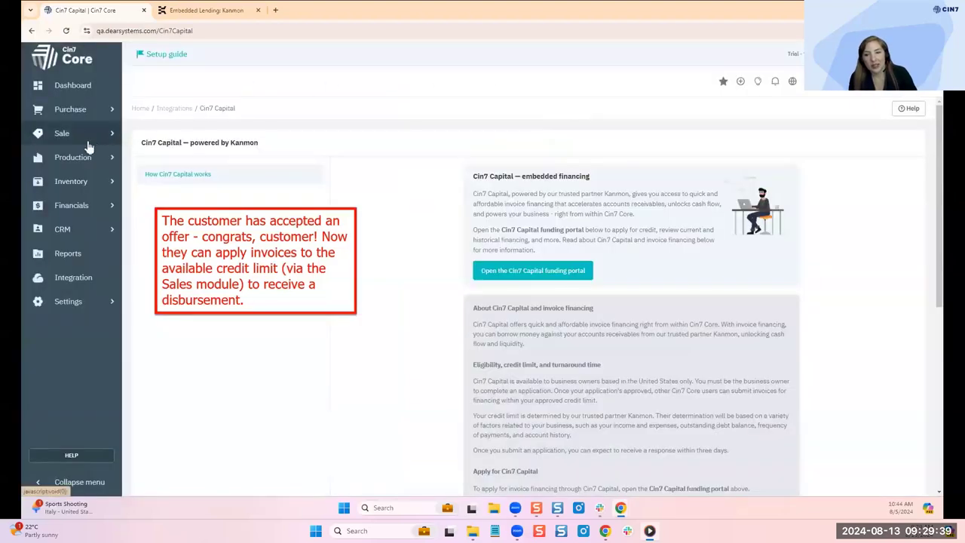
Open the sales list and show its accounting view with all invoices.
click(60, 134)
click(147, 257)
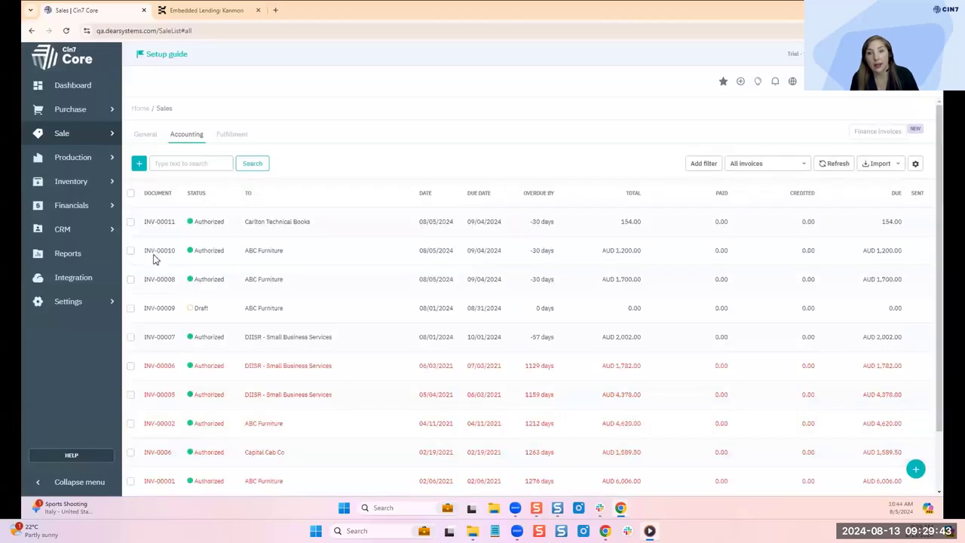
click(146, 136)
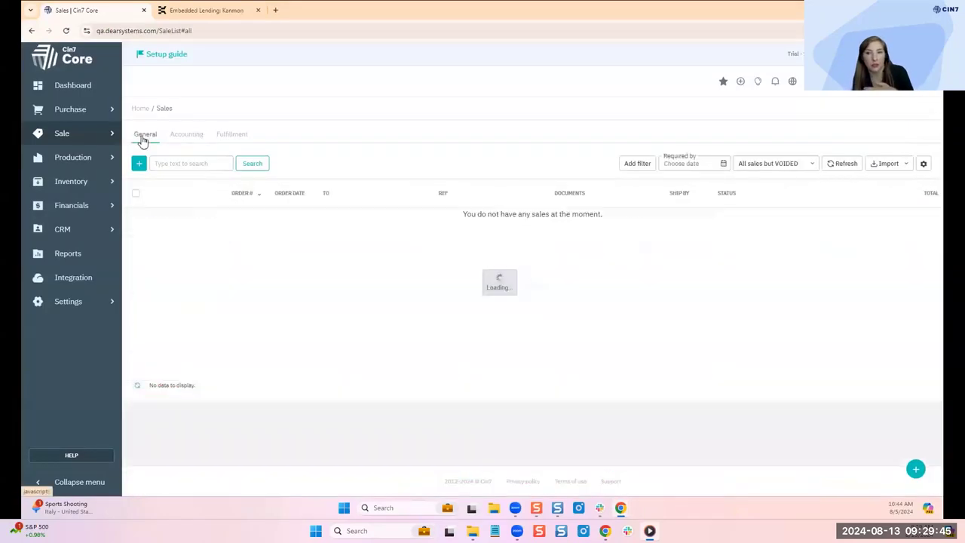
click(186, 135)
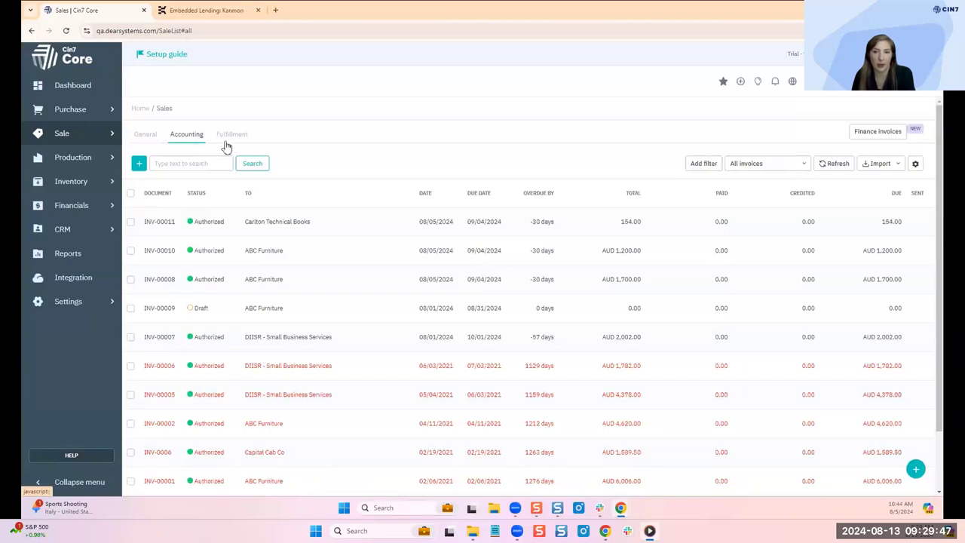
Select INV-00011, draft INV-00009 and past-due INV-00006, try to finance them together and dismiss the dialog.
click(130, 221)
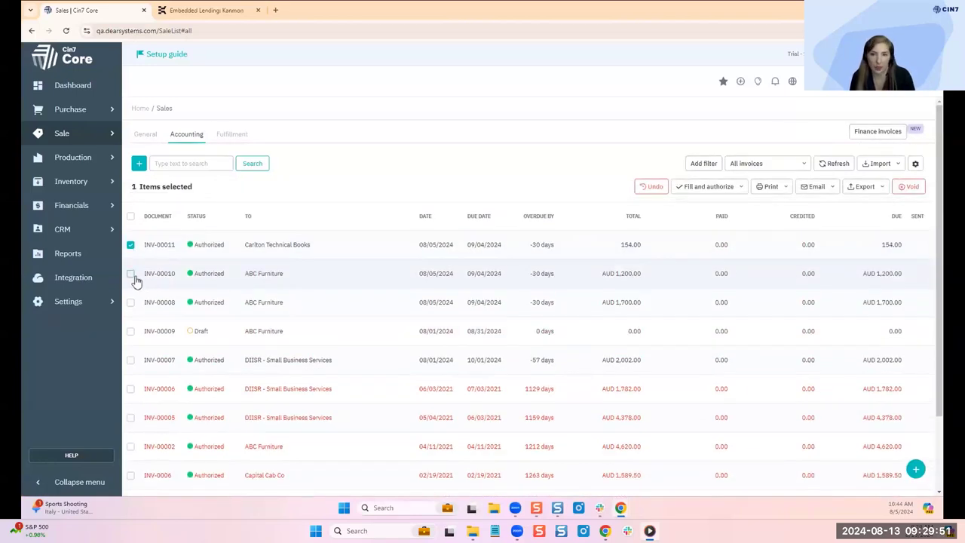
click(131, 330)
click(130, 388)
click(885, 136)
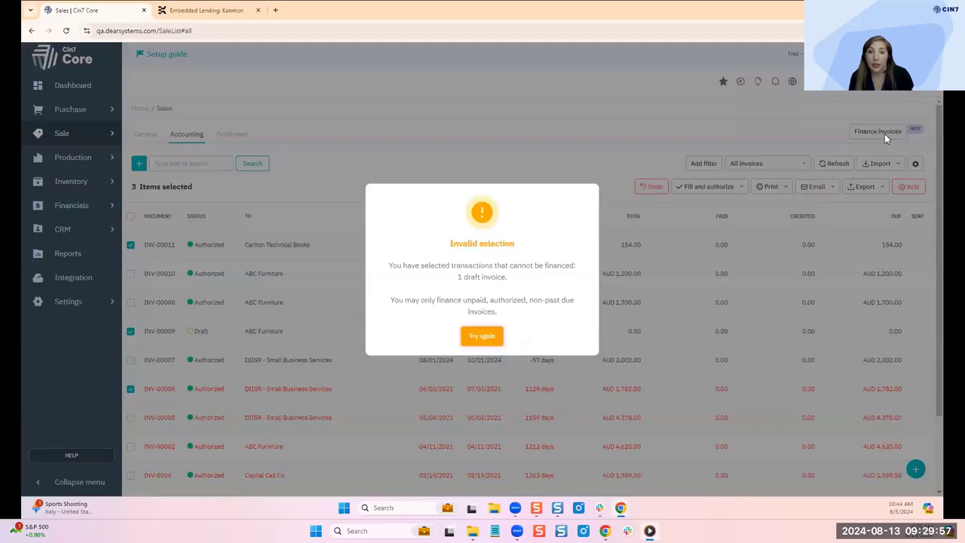
click(486, 337)
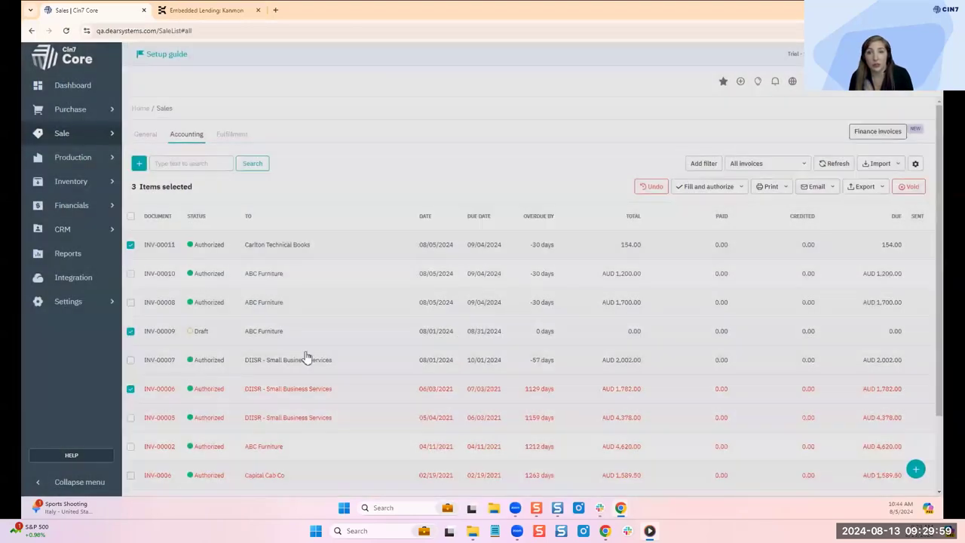
Remove INV-00009 and INV-00006 from the selection and start financing INV-00011 alone.
click(130, 331)
click(131, 388)
click(874, 133)
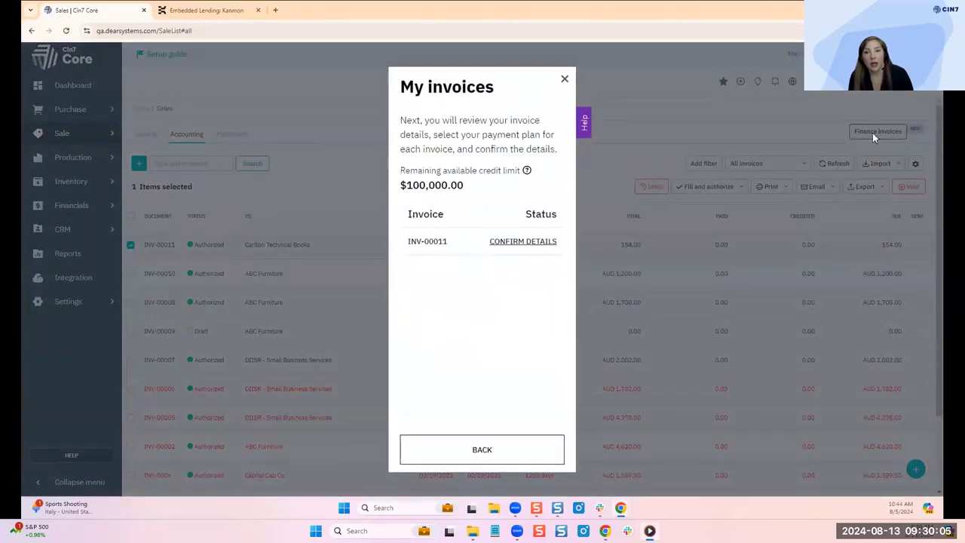
Request $154.00 of financing for INV-00011 on the 30 day plan, submit the details and confirm the request.
click(508, 241)
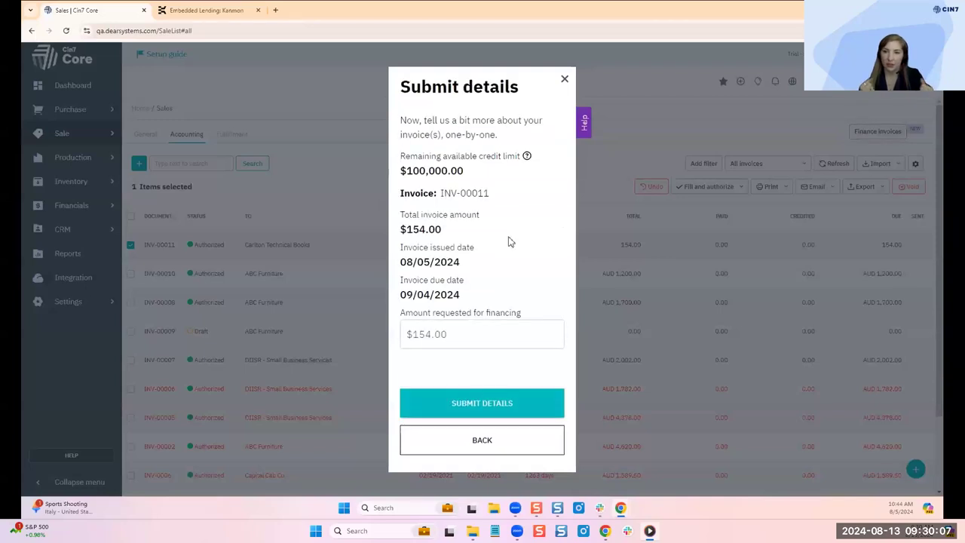
click(500, 410)
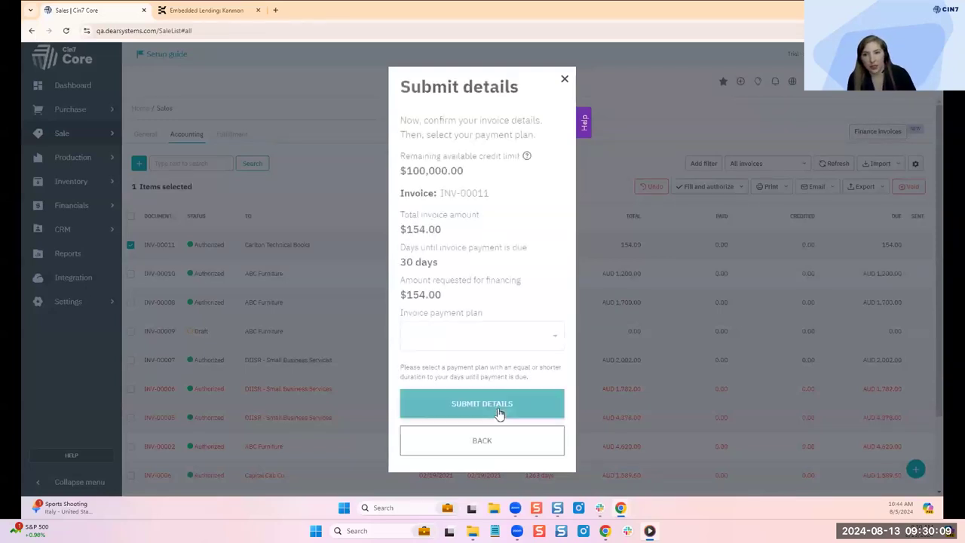
click(530, 338)
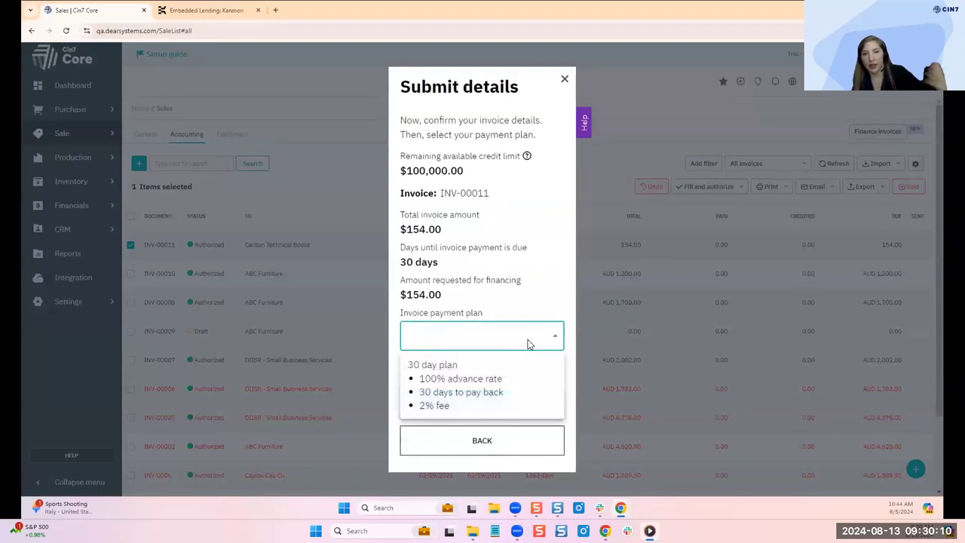
click(534, 398)
scroll(533, 399, down, 2)
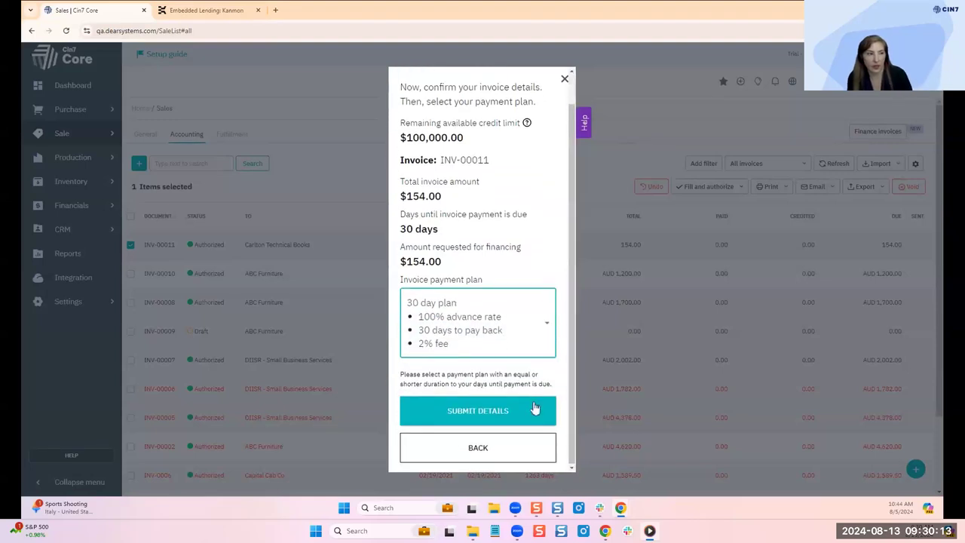
click(534, 410)
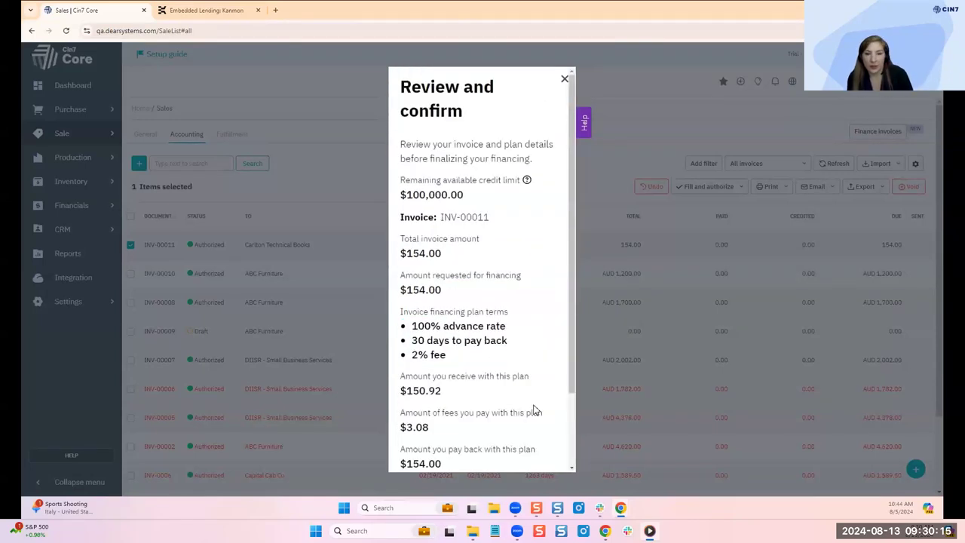
scroll(533, 410, down, 2)
click(534, 411)
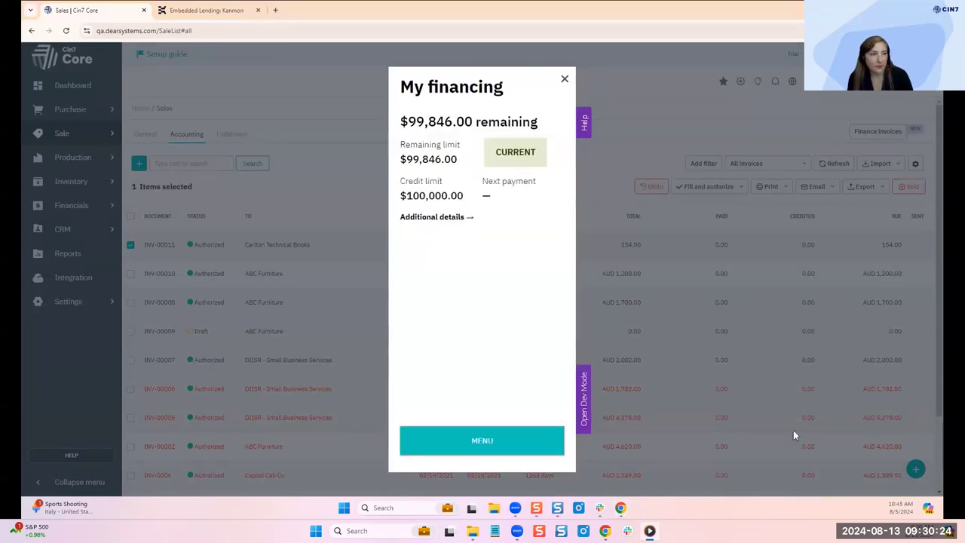
Open the invoice history in the financing overview to check the submitted invoice's status, and pause the walkthrough.
click(503, 443)
click(468, 123)
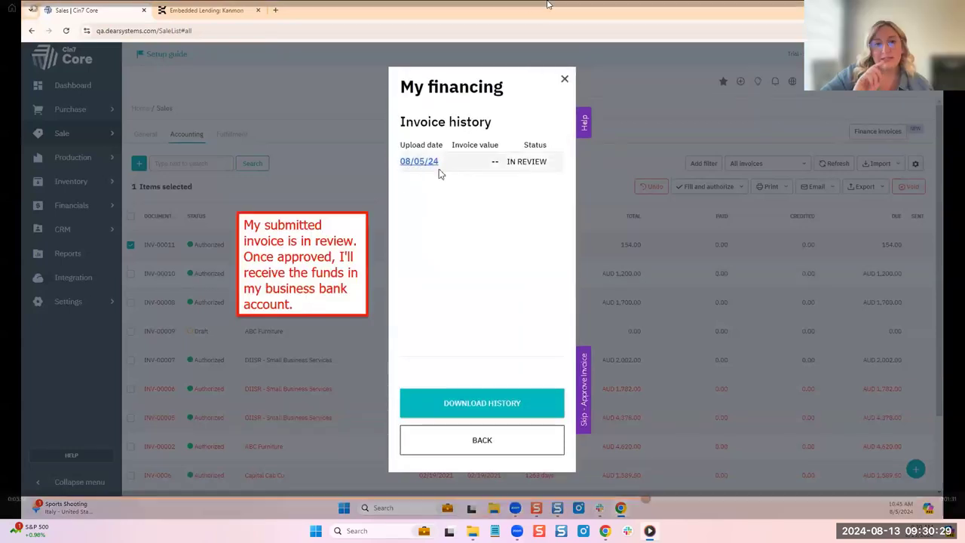
mouse_move(548, 353)
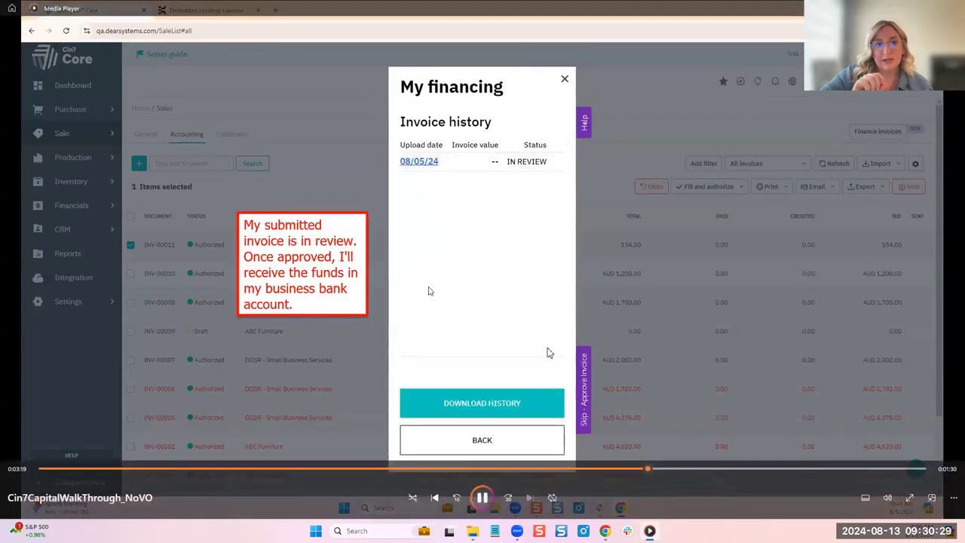
click(480, 499)
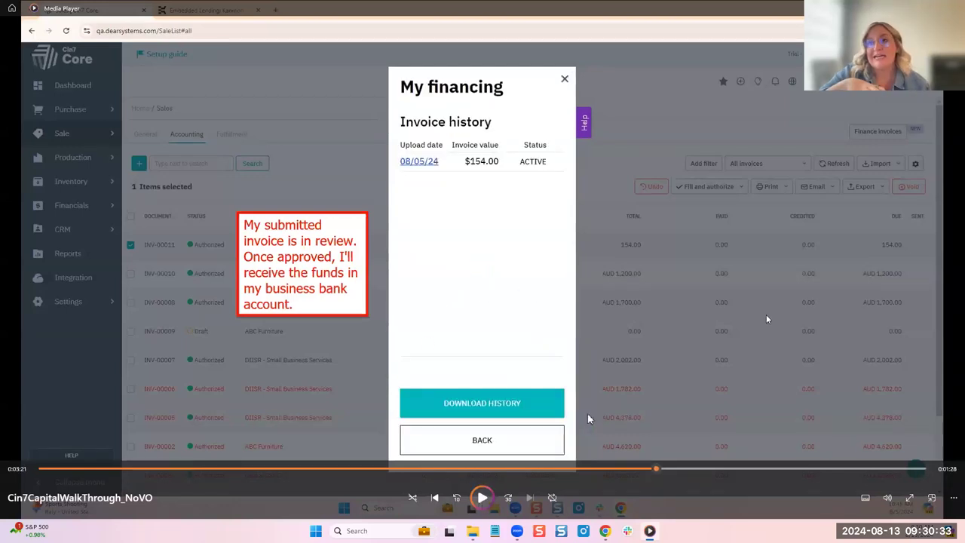